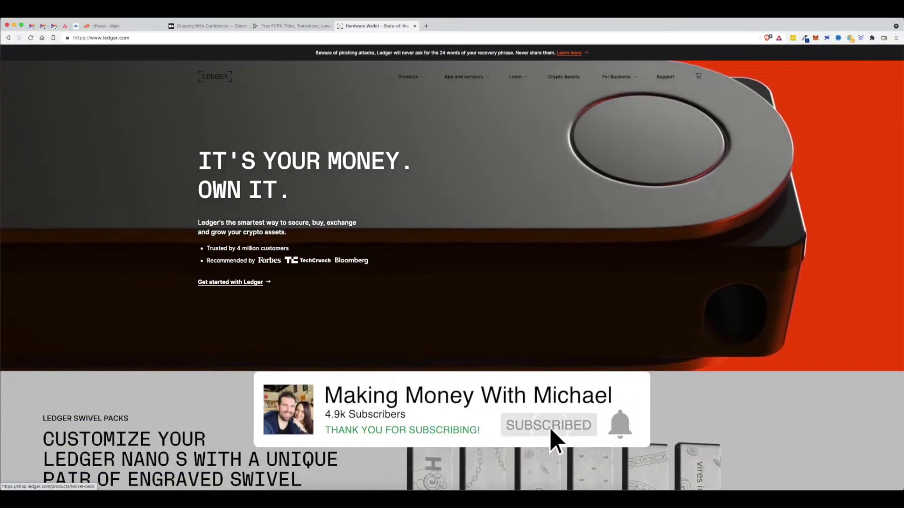
# - Open the official Ledger Live page from the search results
pyautogui.scroll(-1, 452, 270)
pyautogui.scroll(-3, 838, 388)
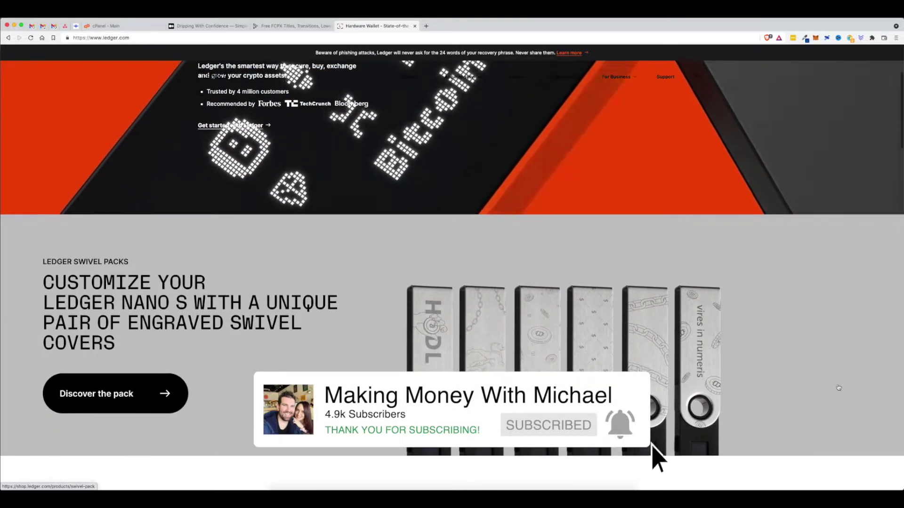
pyautogui.scroll(-1, 838, 387)
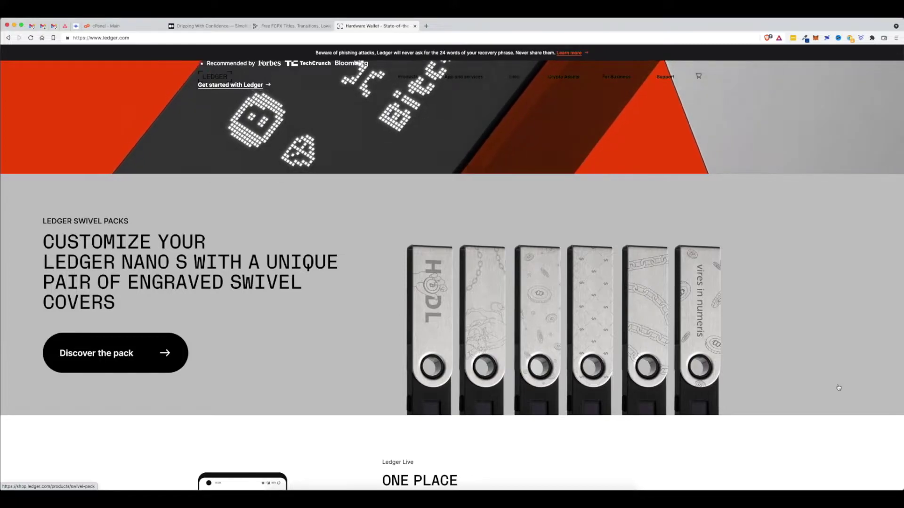
pyautogui.scroll(-2, 838, 387)
pyautogui.scroll(-4, 838, 388)
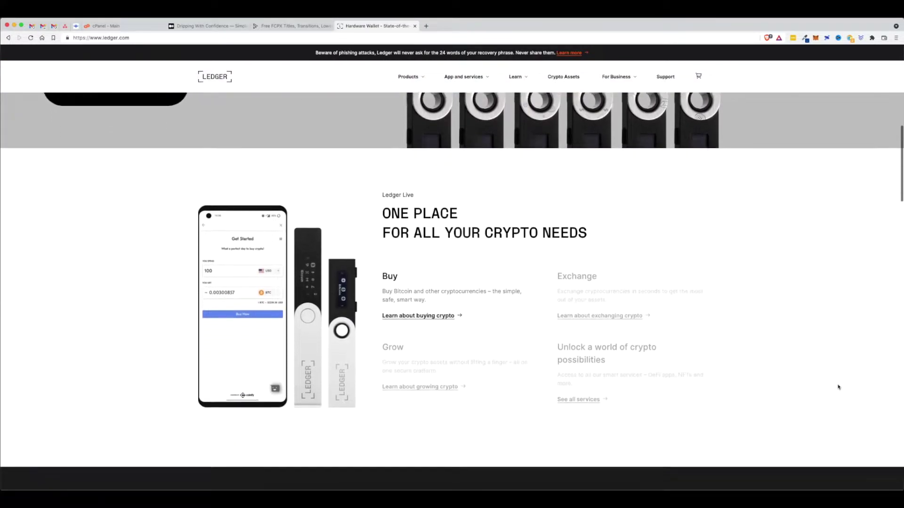
pyautogui.scroll(-2, 839, 387)
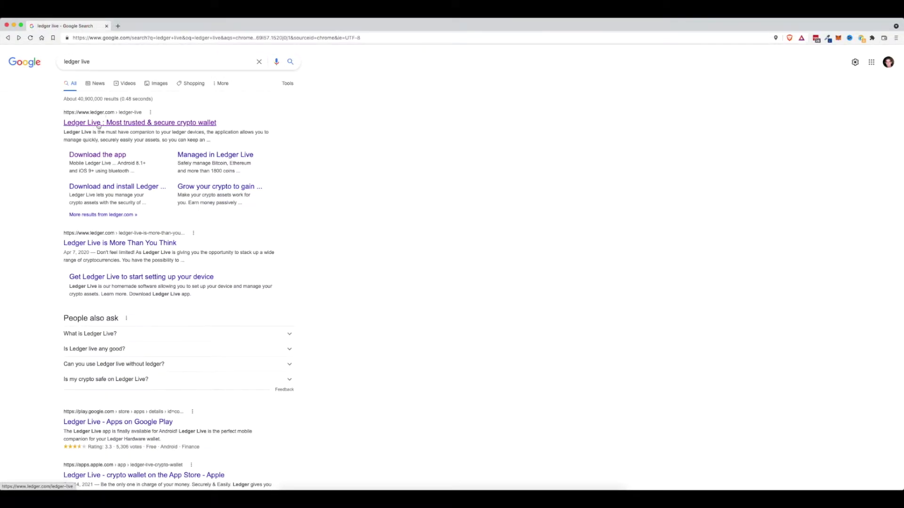
pyautogui.click(104, 123)
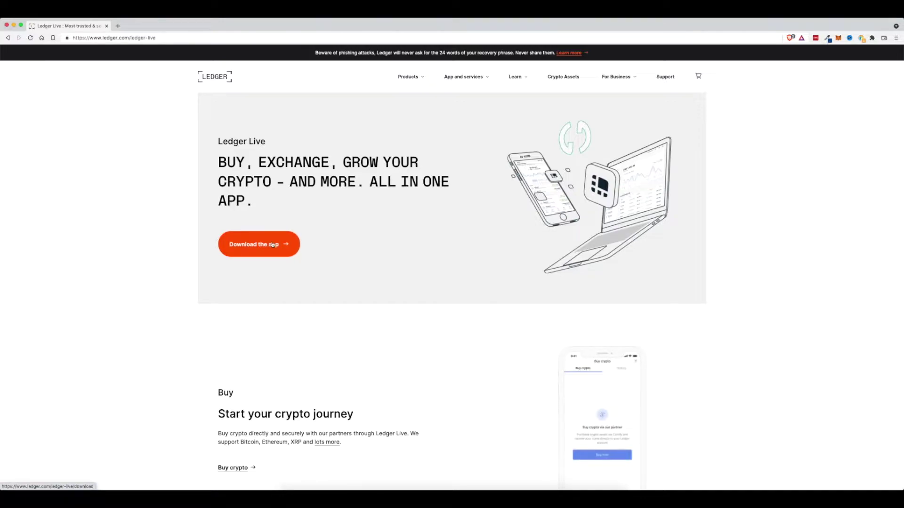
# - Download the Ledger Live Mac installer (ledger-live-desktop-2.35.2-mac.dmg) into Downloads
pyautogui.click(275, 248)
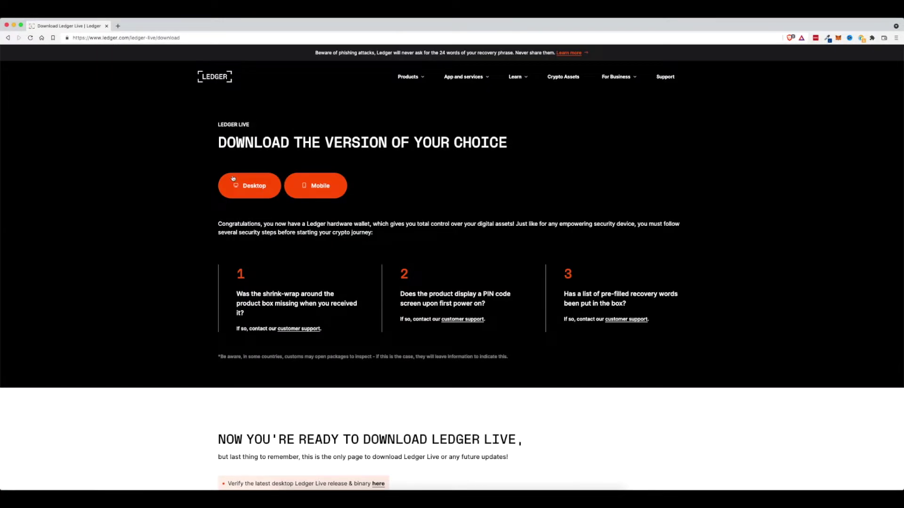
pyautogui.click(254, 187)
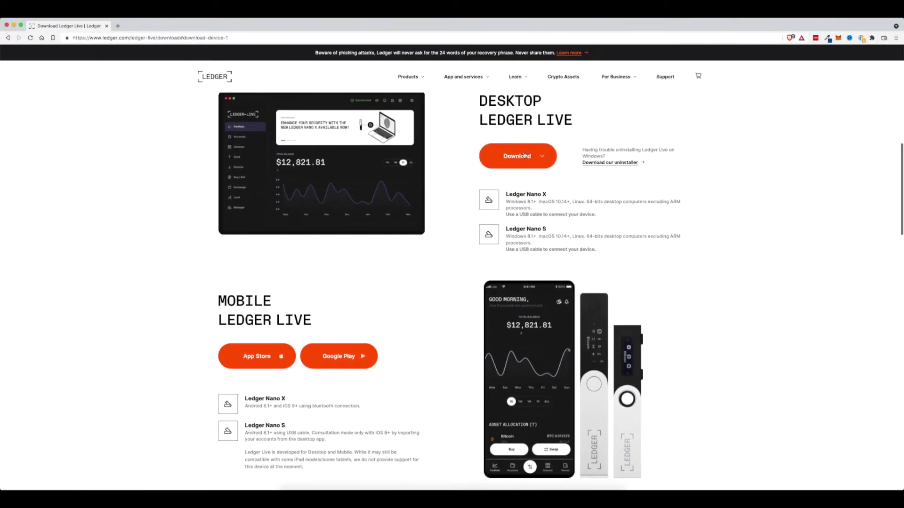
pyautogui.click(530, 158)
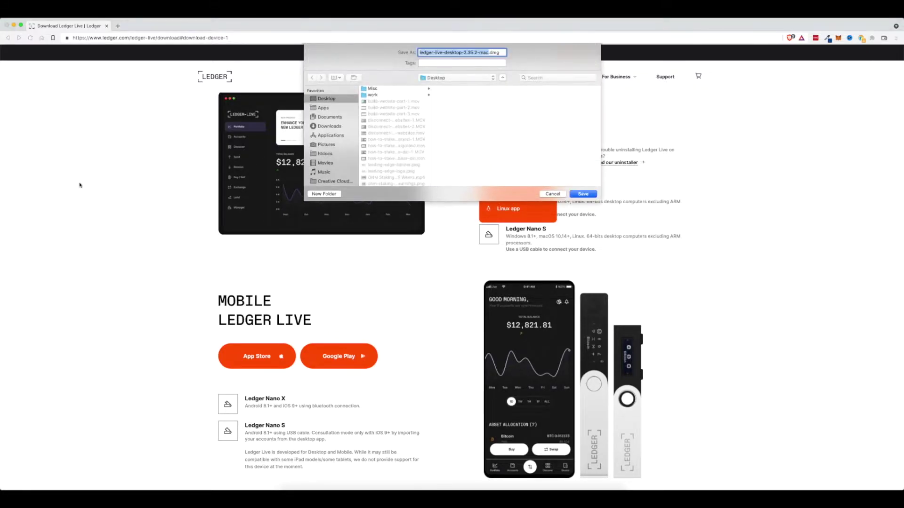
pyautogui.click(329, 126)
pyautogui.click(584, 194)
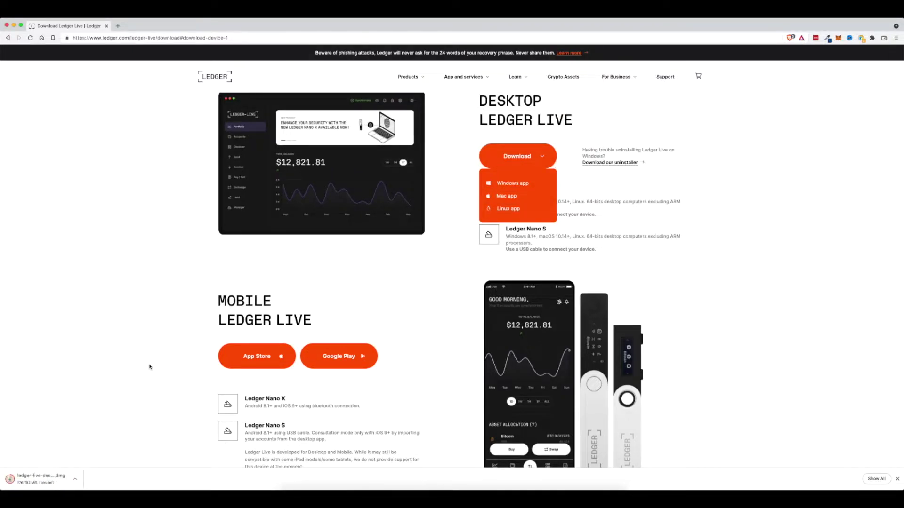
pyautogui.scroll(-3, 149, 368)
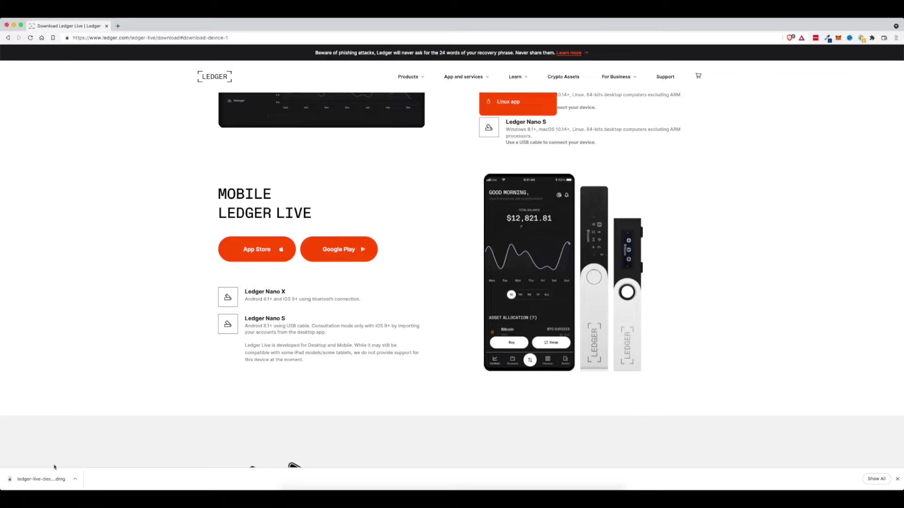
# - Copy Ledger Live.app from the disk image into Applications and launch it, confirming Open
pyautogui.click(56, 482)
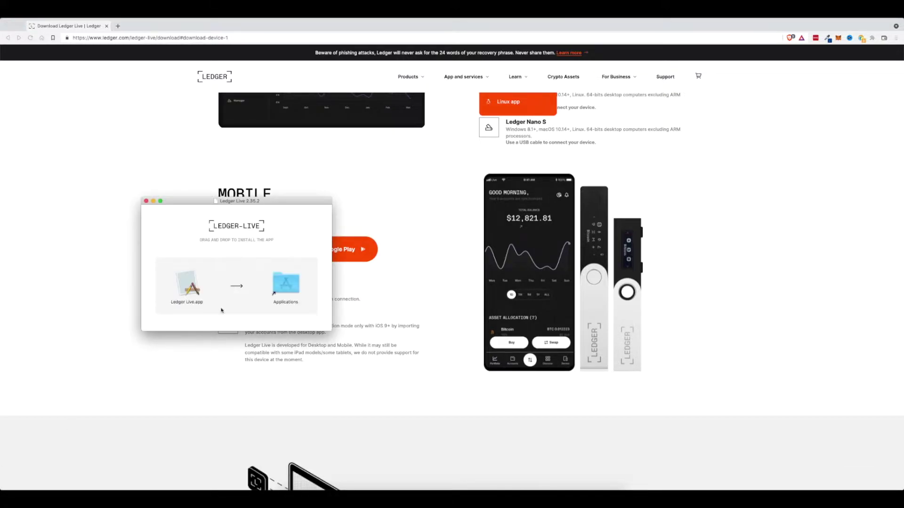
pyautogui.moveTo(182, 291); pyautogui.dragTo(280, 293)
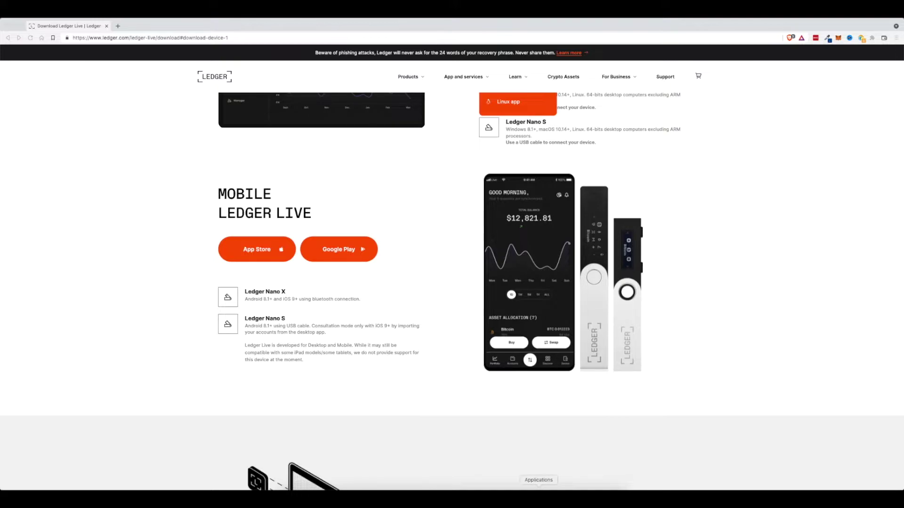
pyautogui.click(538, 487)
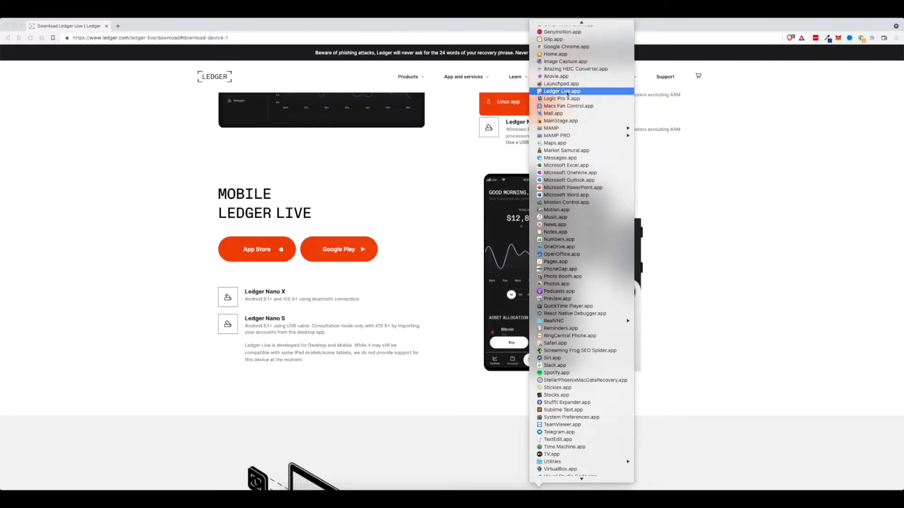
pyautogui.click(567, 94)
pyautogui.press('Return')
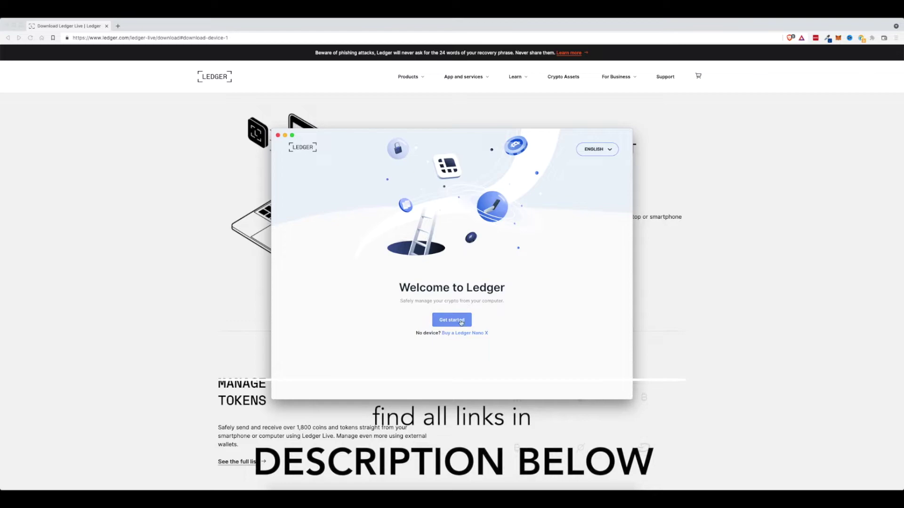
# - Accept the Ledger Live terms of use and select Nano X as the device
pyautogui.click(452, 320)
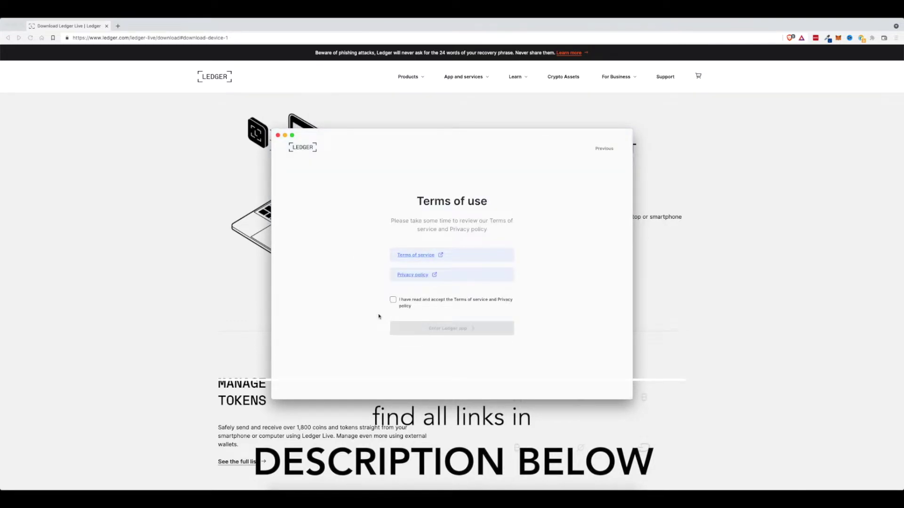
pyautogui.click(393, 300)
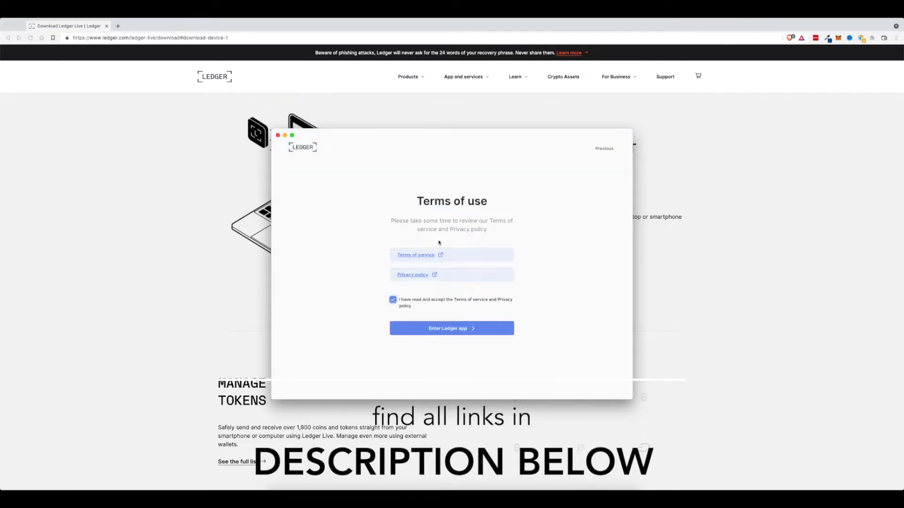
pyautogui.click(455, 331)
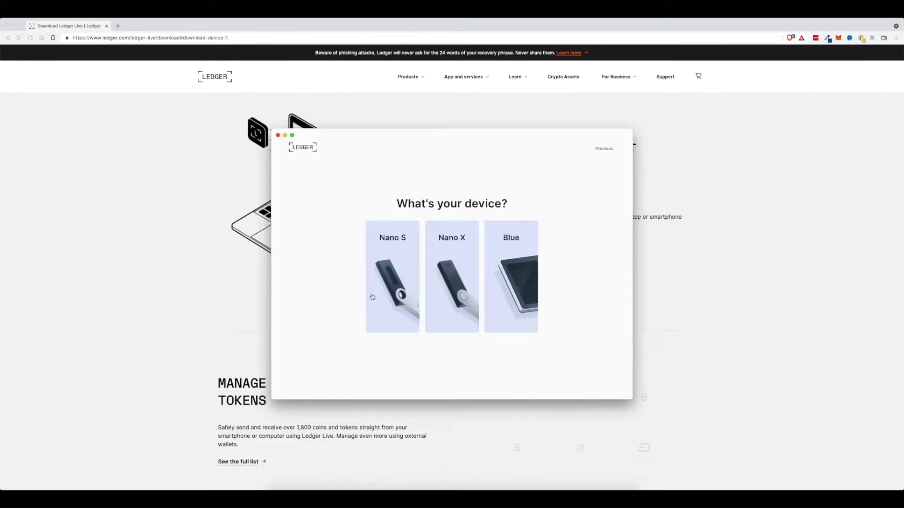
pyautogui.click(453, 260)
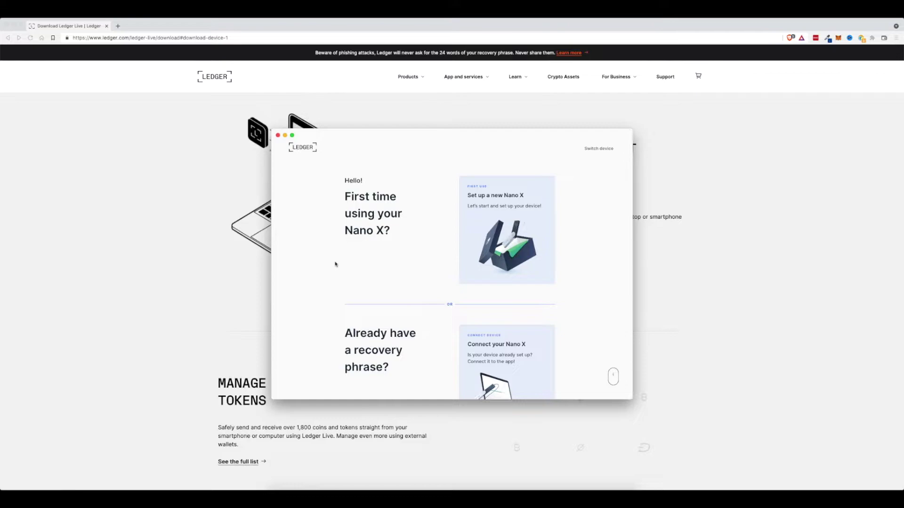
pyautogui.scroll(-3, 336, 263)
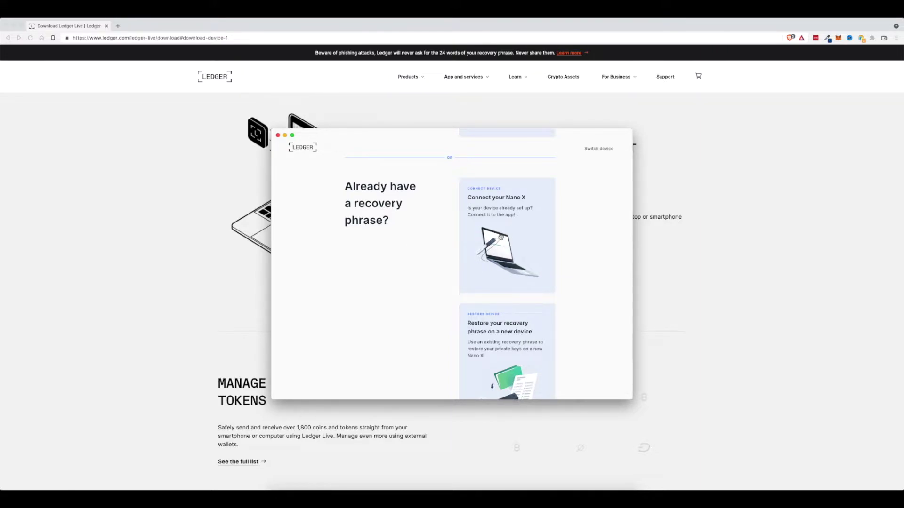
# - Connect the already set-up Nano X, pass the genuine check, and continue to the Portfolio
pyautogui.click(500, 235)
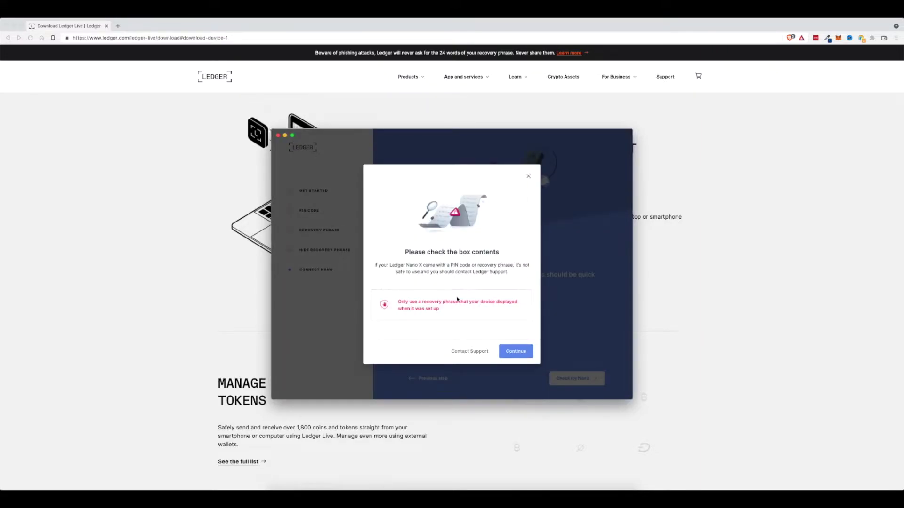
pyautogui.click(516, 352)
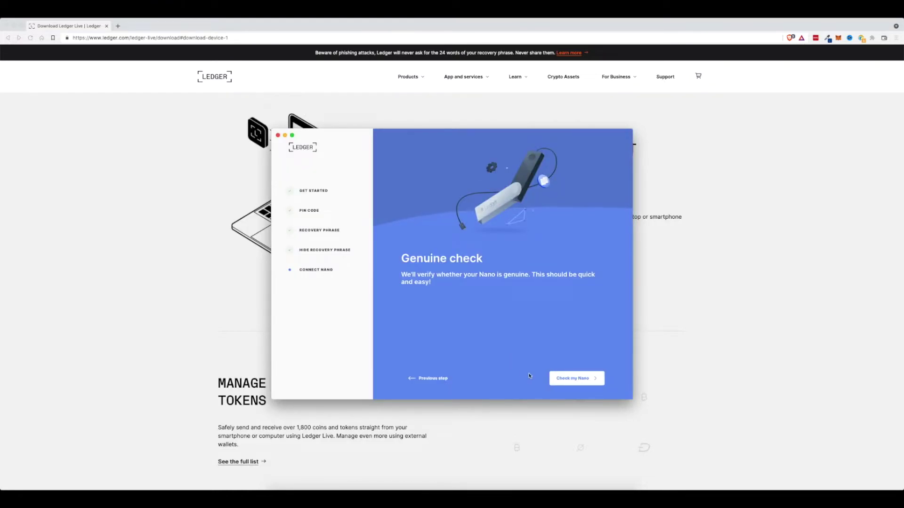
pyautogui.click(580, 382)
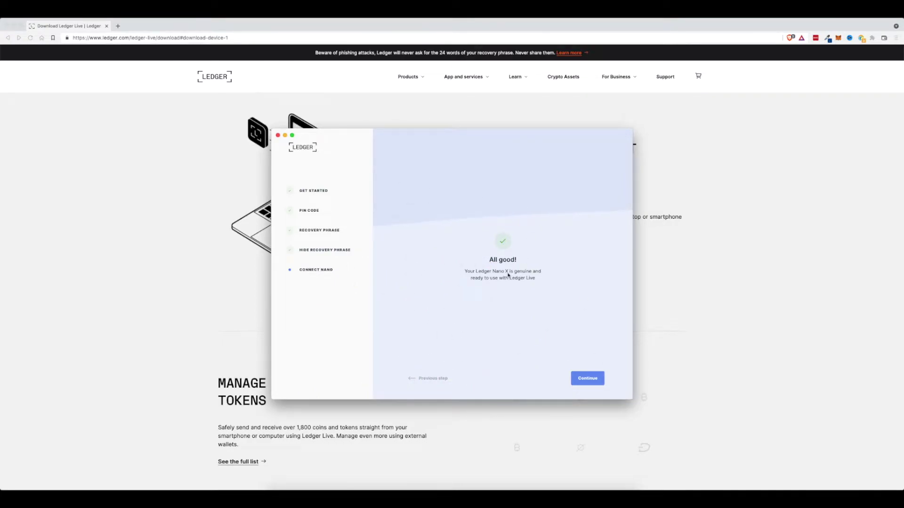
pyautogui.click(587, 378)
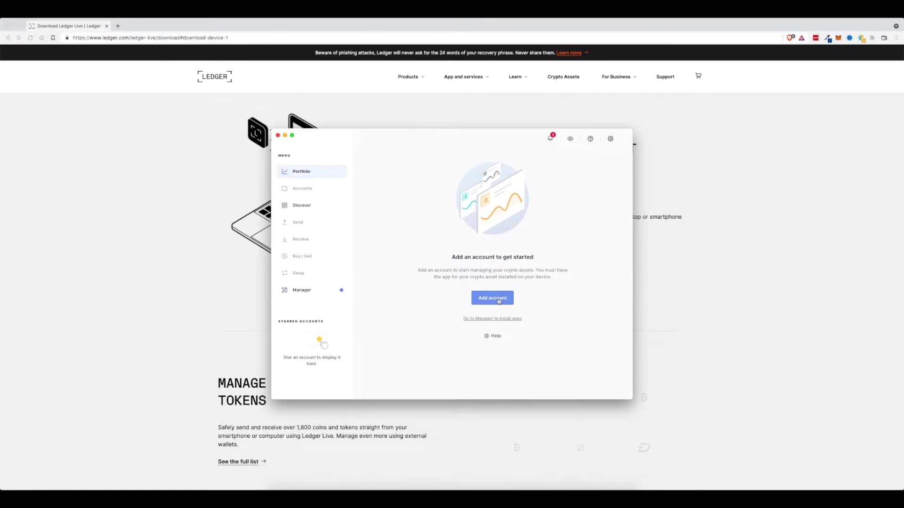
# - Add the Ethereum (ETH) account, renaming Ethereum 1 to ETH
pyautogui.click(499, 301)
pyautogui.click(445, 277)
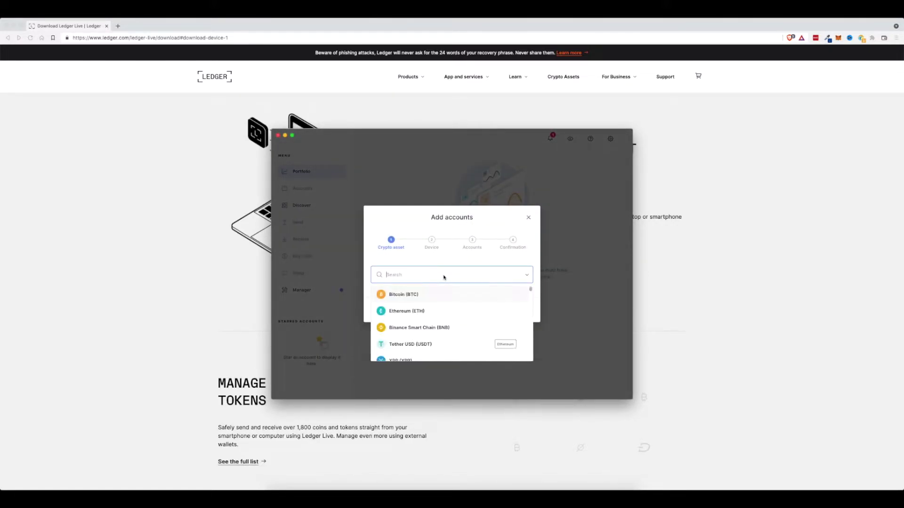
pyautogui.write('eth')
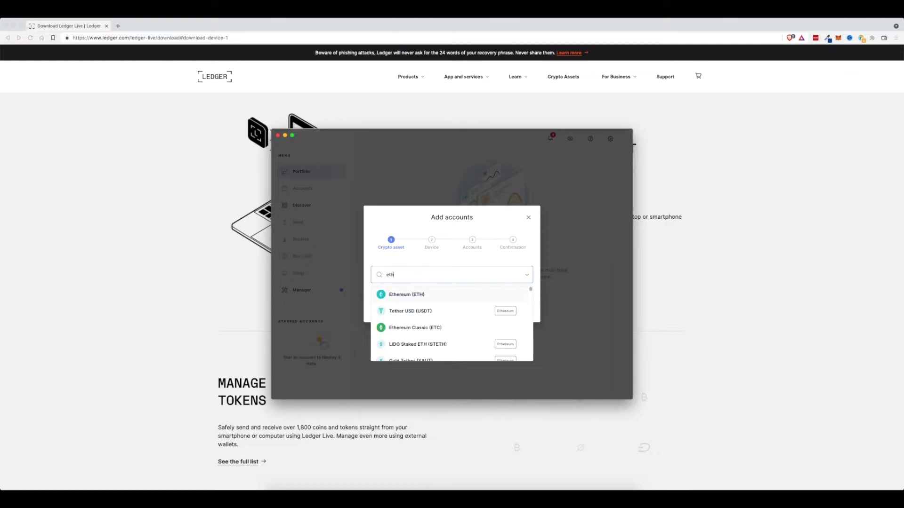
pyautogui.click(444, 295)
pyautogui.click(512, 310)
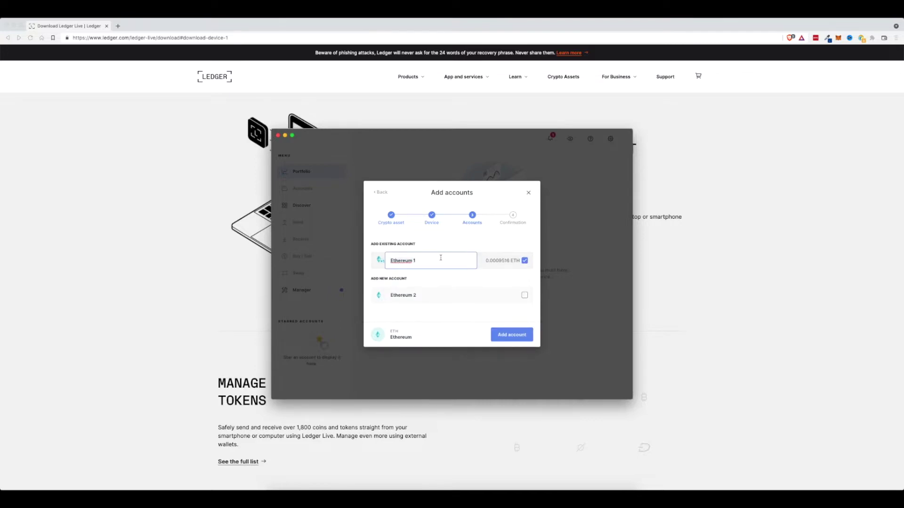
pyautogui.press('super+a')
pyautogui.write('E')
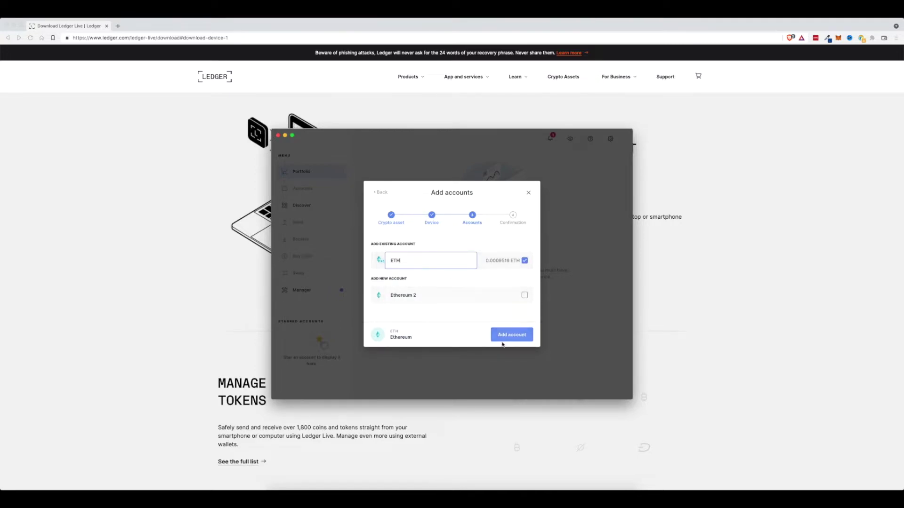
pyautogui.click(513, 336)
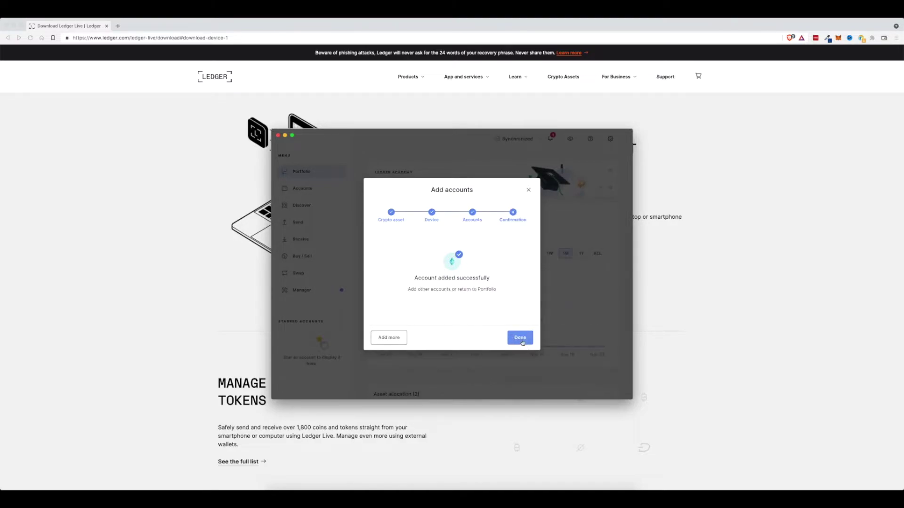
pyautogui.click(522, 342)
# - Add the existing XRP 1 account holding 193.29 XRP from the Accounts page
pyautogui.click(302, 189)
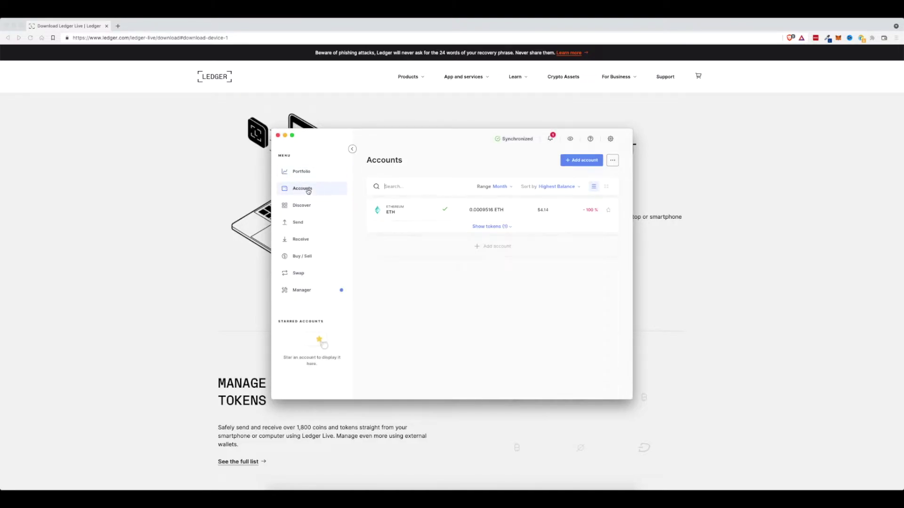
pyautogui.click(585, 162)
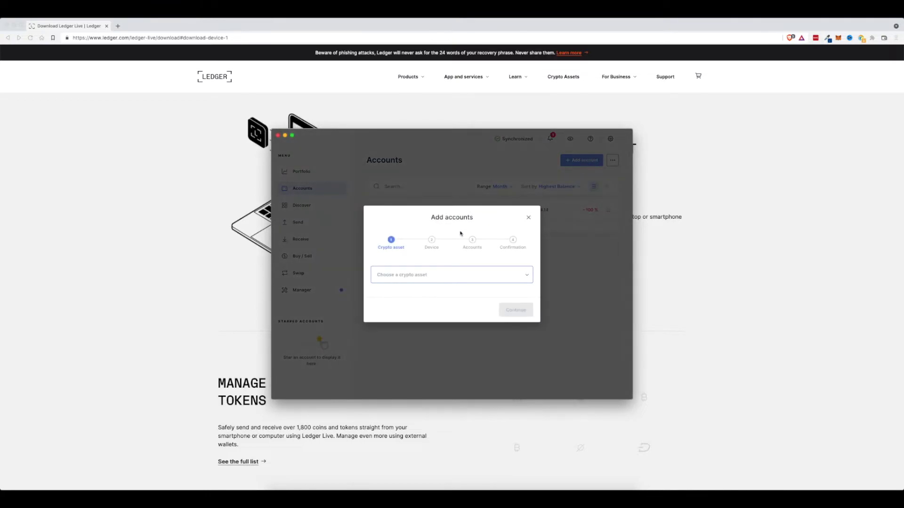
pyautogui.click(432, 281)
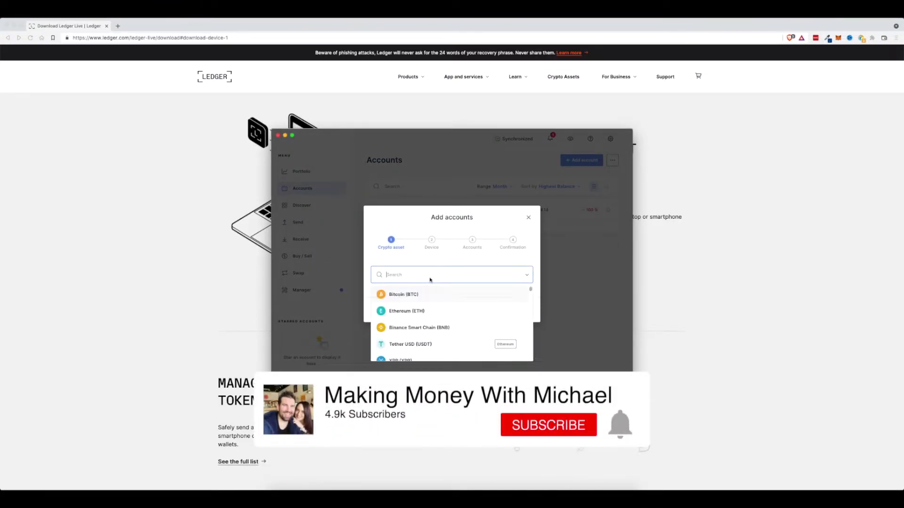
pyautogui.write('xrp')
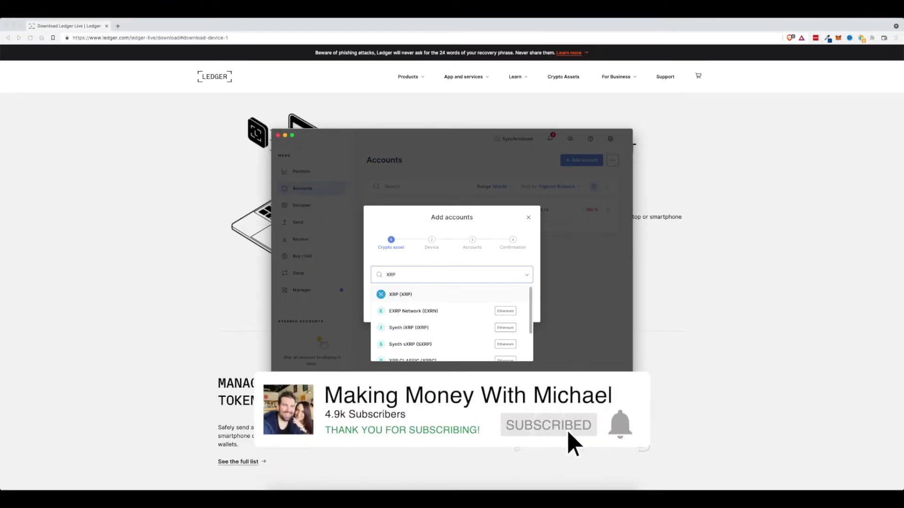
pyautogui.click(433, 295)
pyautogui.click(512, 311)
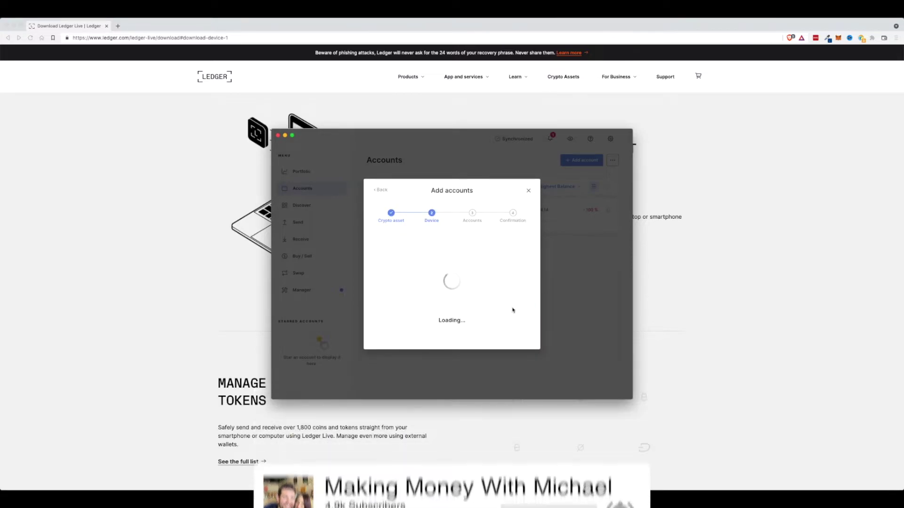
pyautogui.click(426, 260)
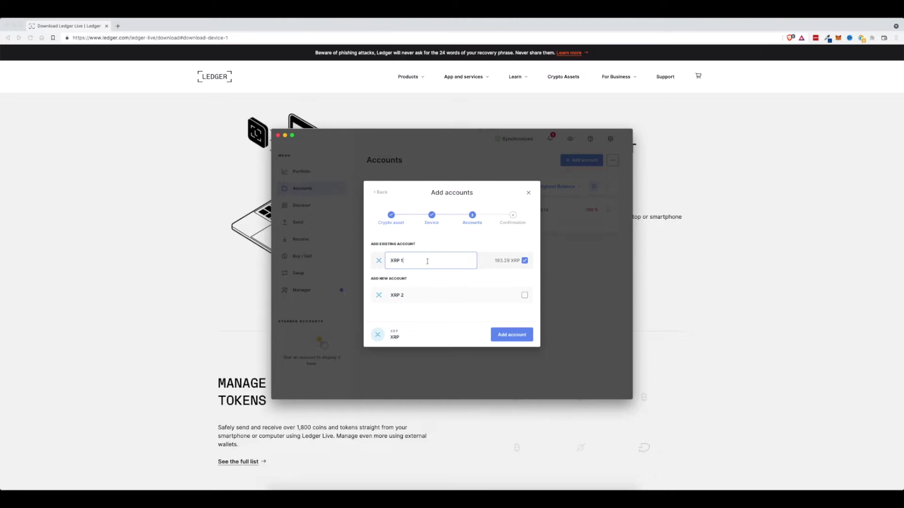
pyautogui.click(514, 335)
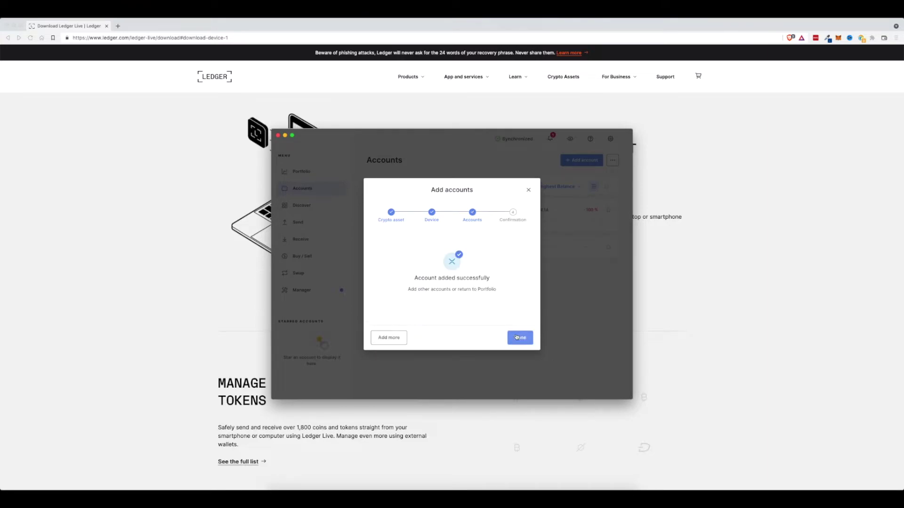
pyautogui.click(520, 338)
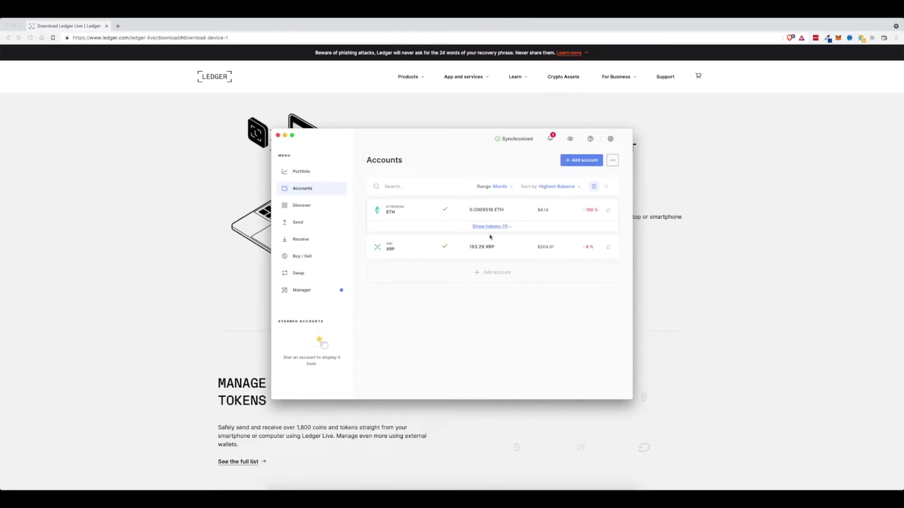
# - Choose Bitcoin (BTC) as the asset for a new account and continue to the device step
pyautogui.click(583, 162)
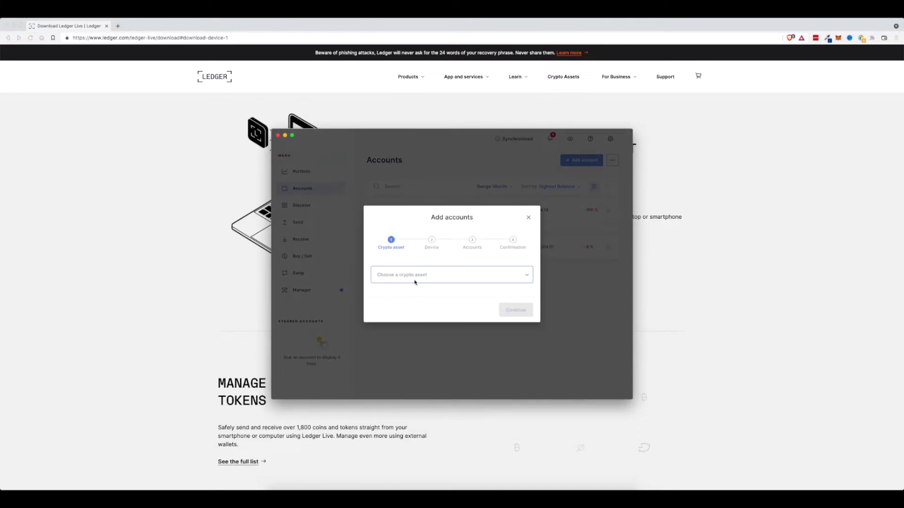
pyautogui.click(415, 282)
pyautogui.write('BTC')
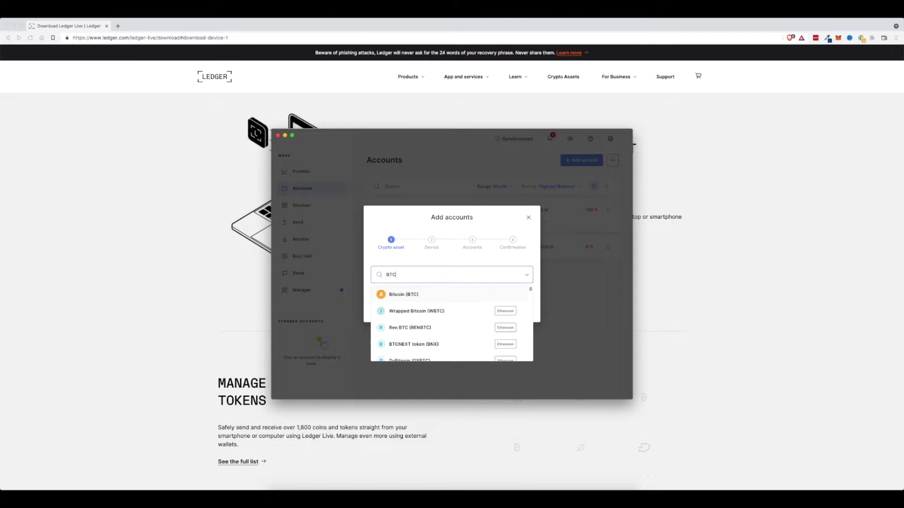
pyautogui.click(423, 296)
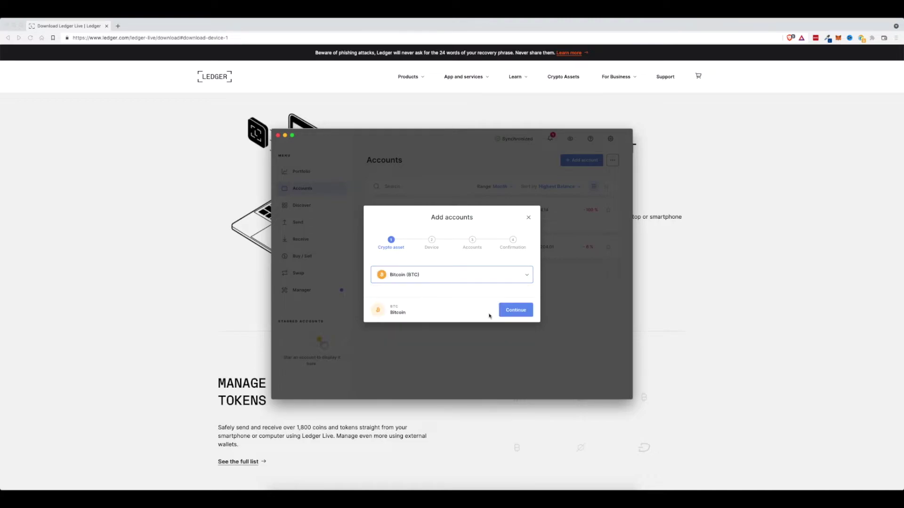
pyautogui.click(515, 312)
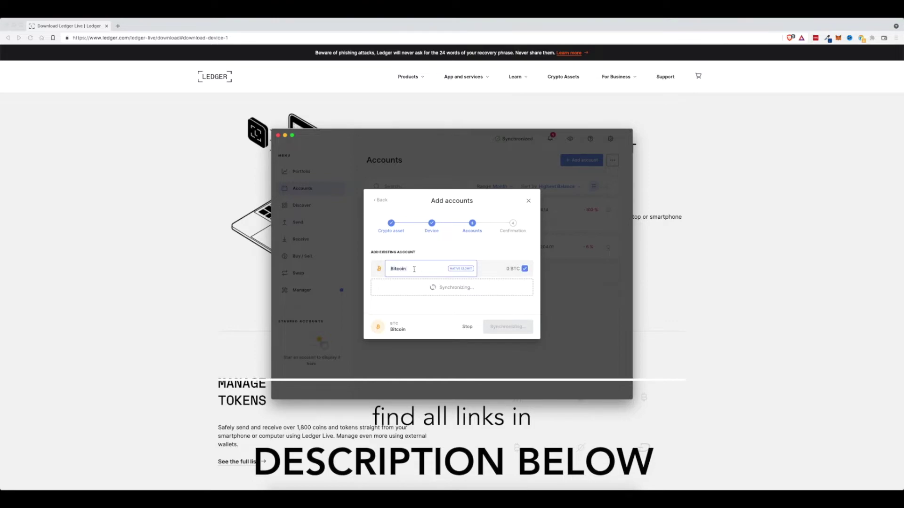
# - Name the Bitcoin accounts BTC (Native Segwit) and BTC (Segwit) and add both
pyautogui.press('BackSpace')
pyautogui.press('BackSpace')
pyautogui.press('BackSpace')
pyautogui.press('BackSpace')
pyautogui.press('BackSpace')
pyautogui.press('BackSpace')
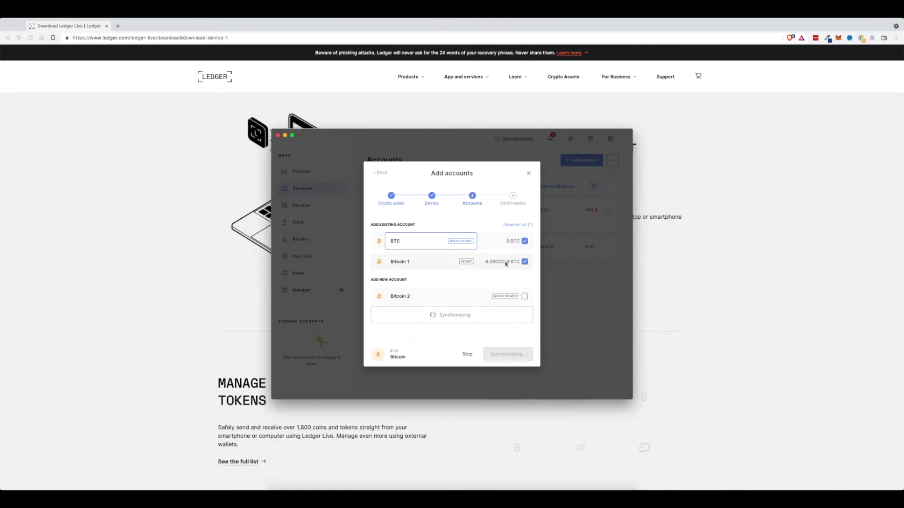
pyautogui.tripleClick(419, 263)
pyautogui.press('BackSpace')
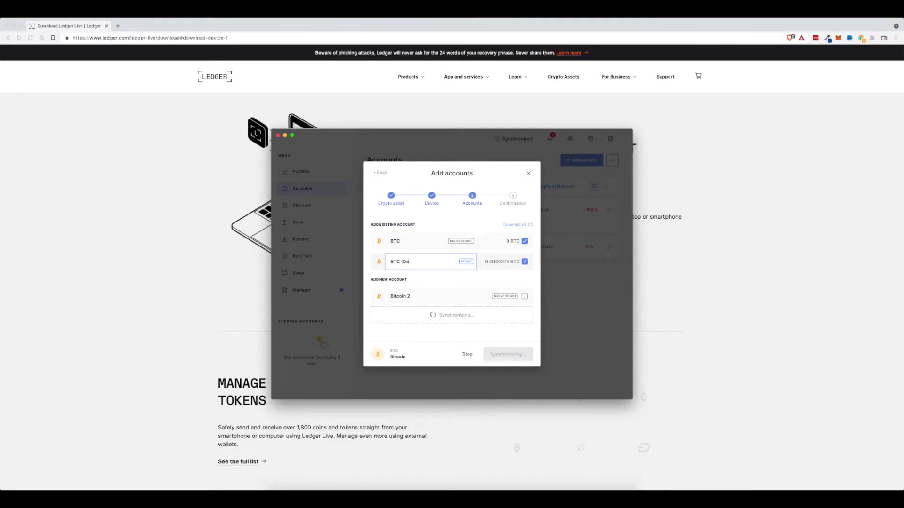
pyautogui.press('BackSpace')
pyautogui.press('BackSpace')
pyautogui.write('Segw')
pyautogui.click(415, 238)
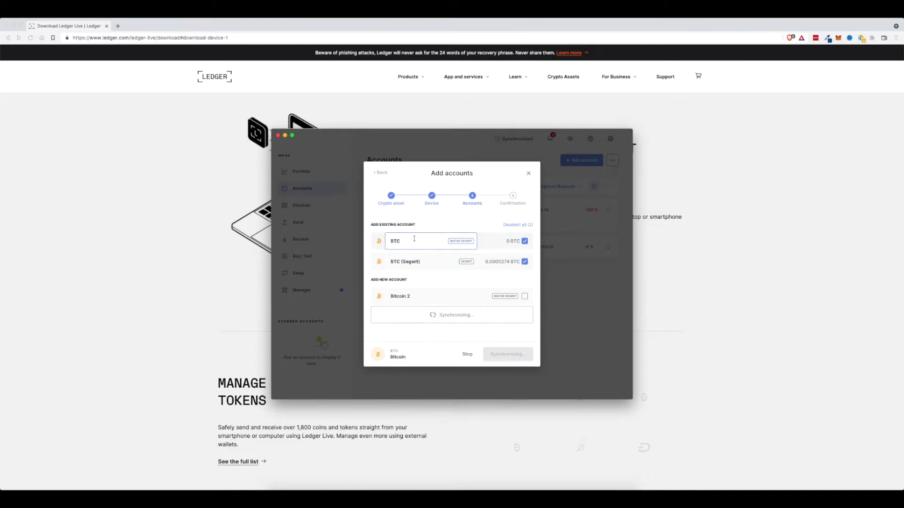
pyautogui.write('(N')
pyautogui.write('ative S')
pyautogui.write('ew')
pyautogui.write('git')
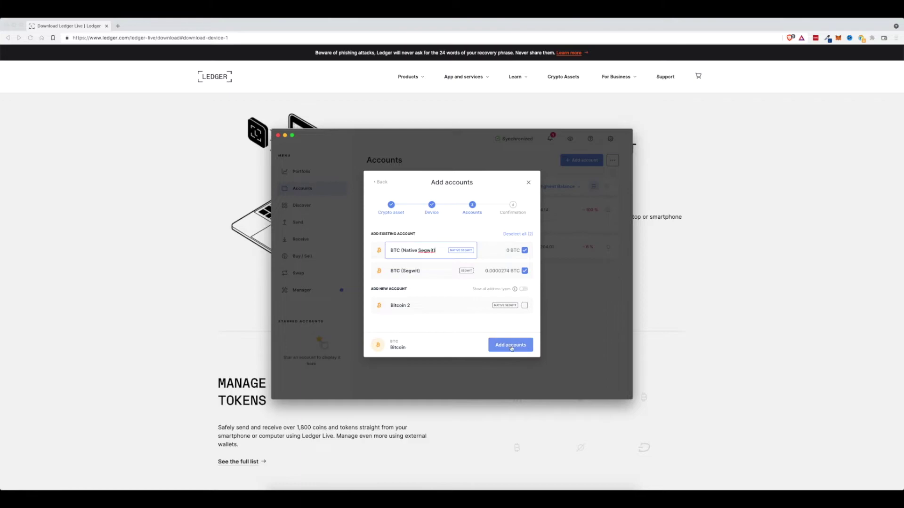
pyautogui.click(511, 346)
pyautogui.click(514, 339)
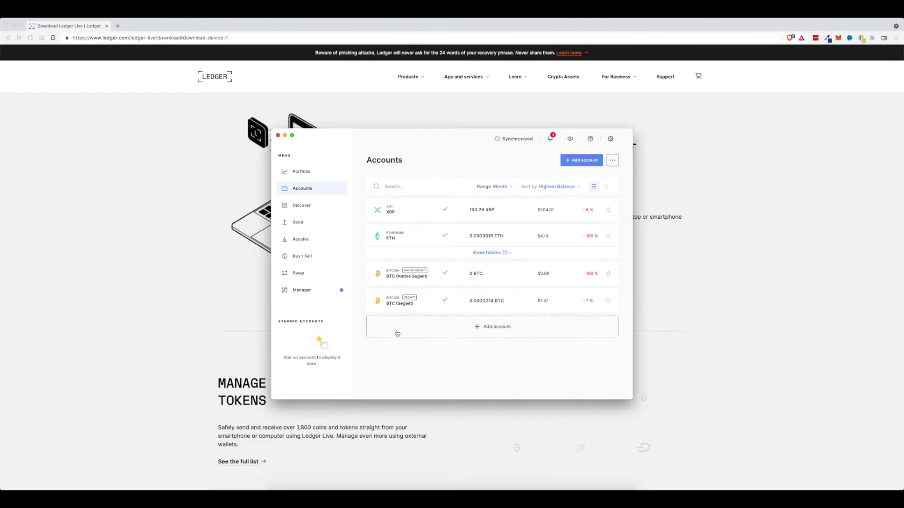
# - Open the Manager and scroll through the Nano X app catalog
pyautogui.click(309, 291)
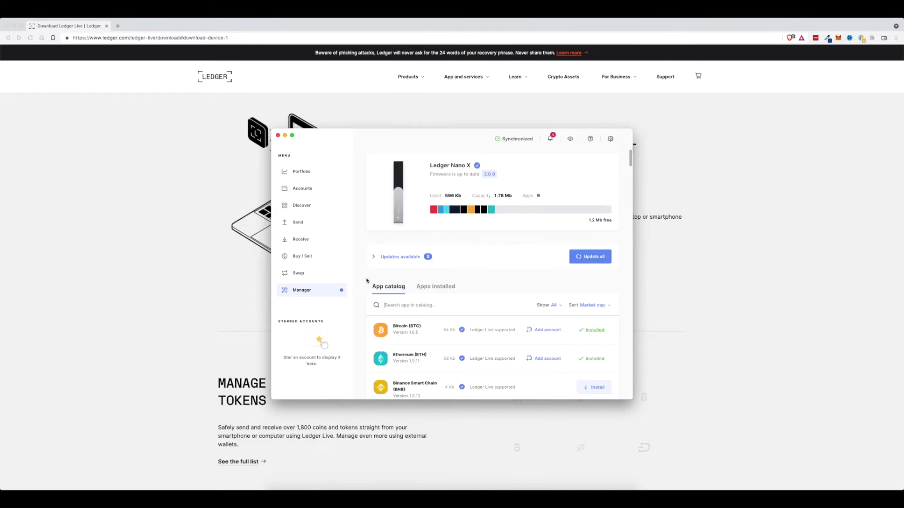
pyautogui.scroll(-3, 367, 281)
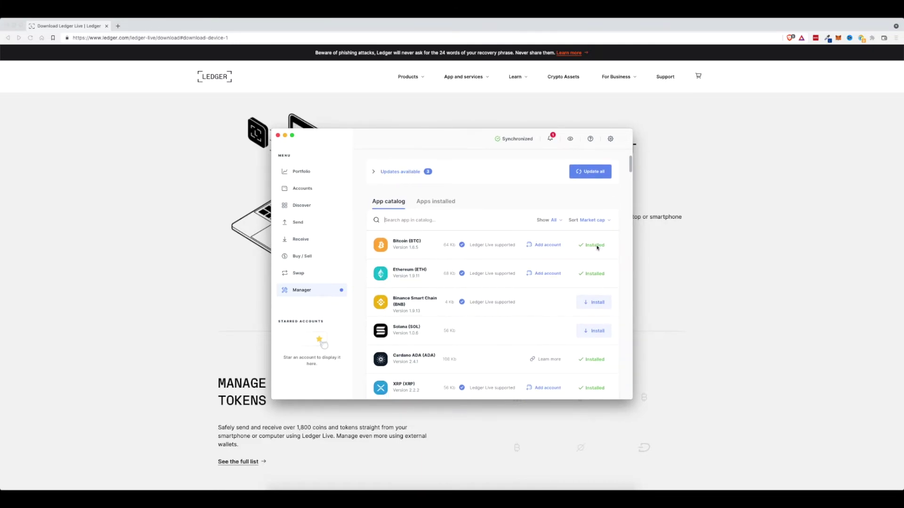
pyautogui.scroll(-3, 579, 284)
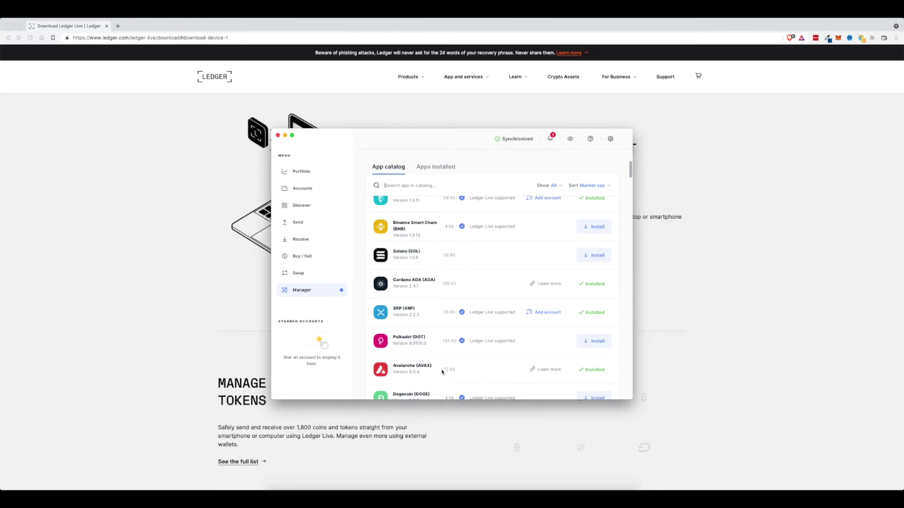
pyautogui.scroll(2, 404, 340)
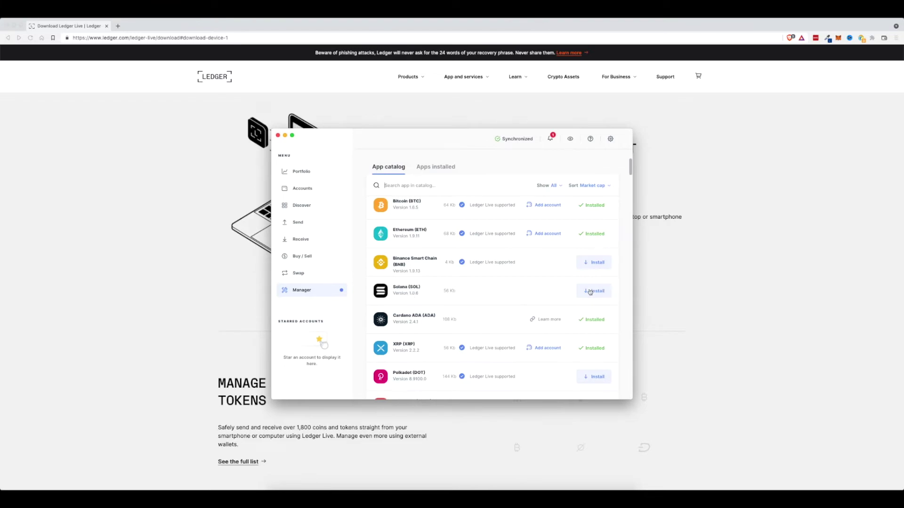
pyautogui.scroll(-1, 433, 276)
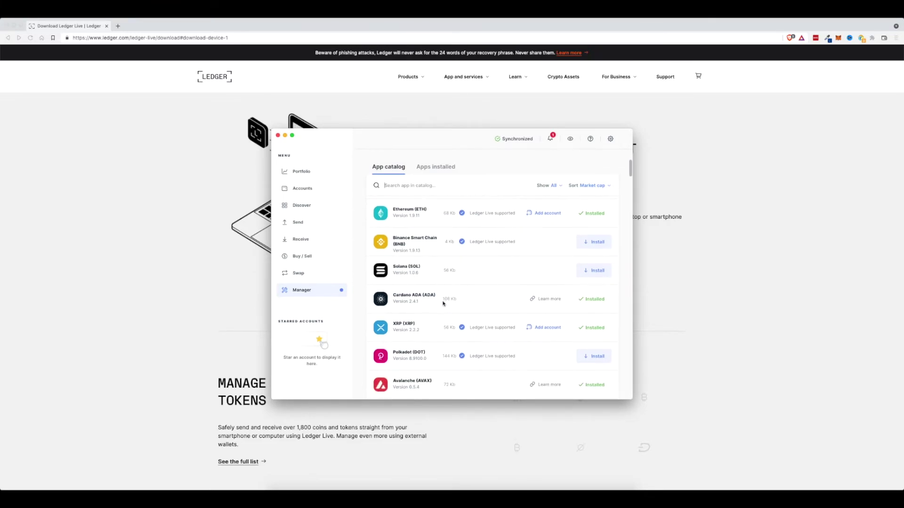
pyautogui.scroll(6, 460, 256)
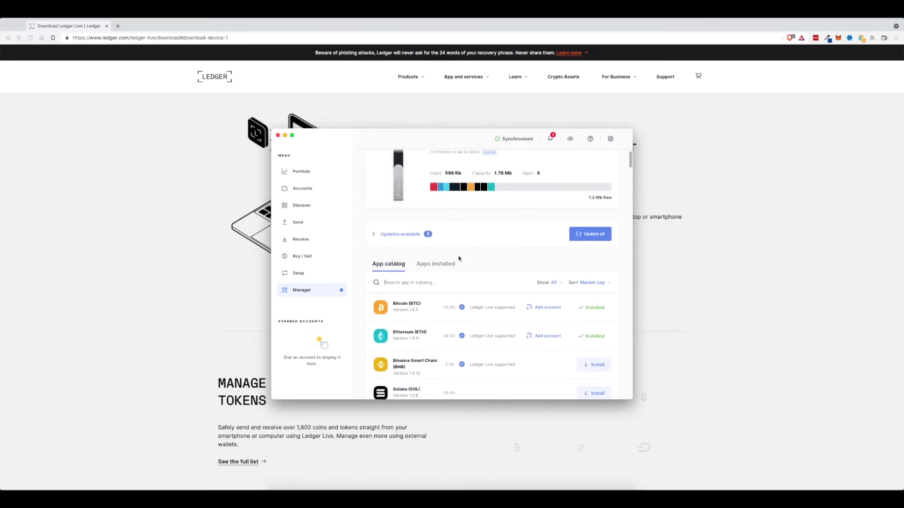
# - Go back to the Accounts list showing XRP, ETH and both BTC accounts
pyautogui.click(303, 191)
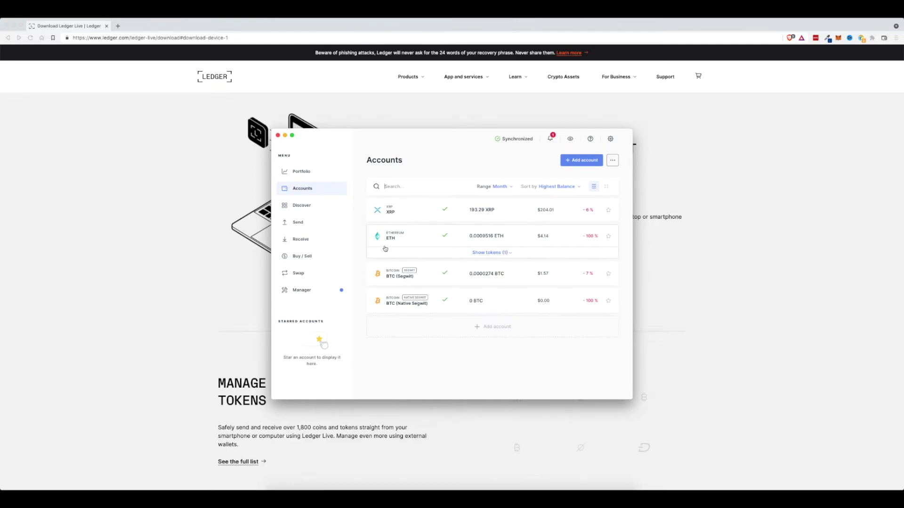
pyautogui.click(347, 288)
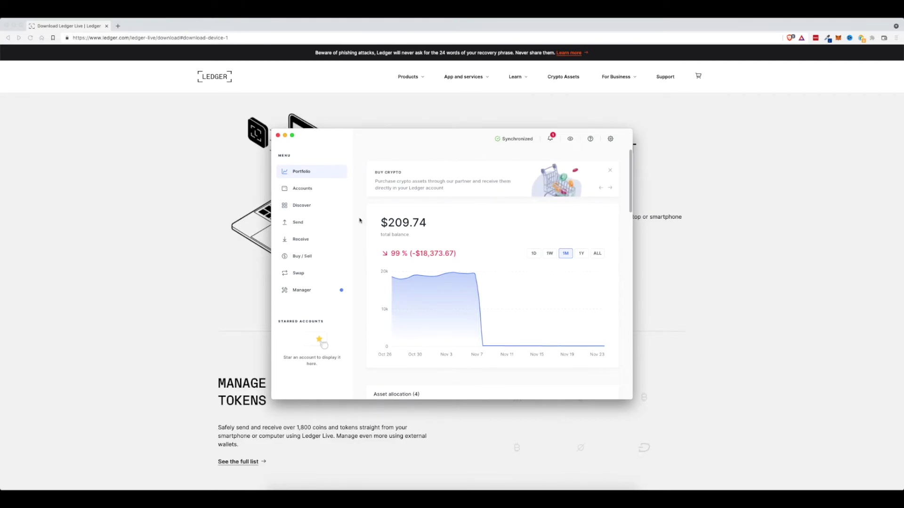
pyautogui.click(316, 192)
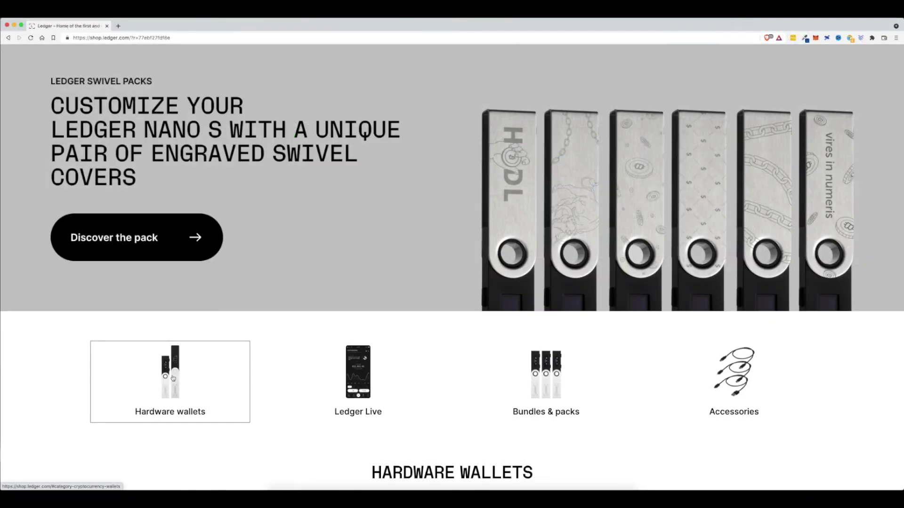
# - Add a US$119.00 Nano X from Hardware wallets to the cart and start checkout
pyautogui.click(172, 378)
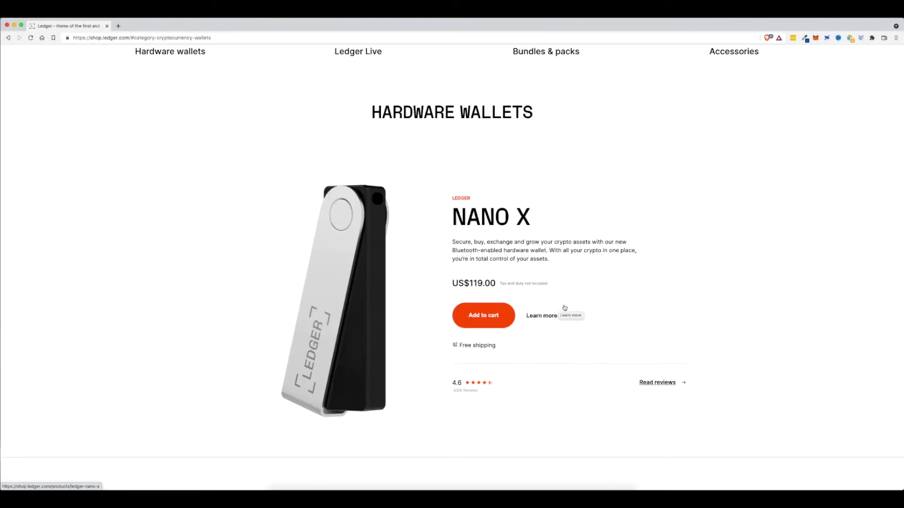
pyautogui.click(480, 318)
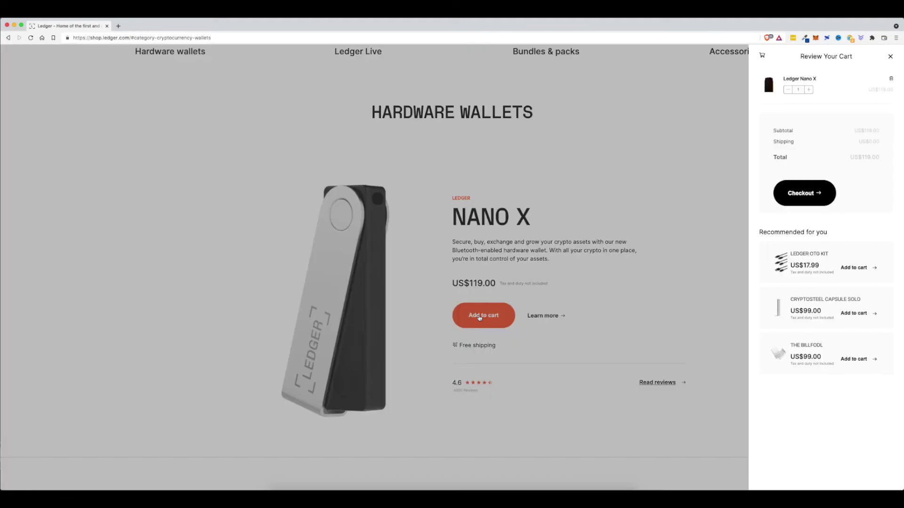
pyautogui.click(804, 199)
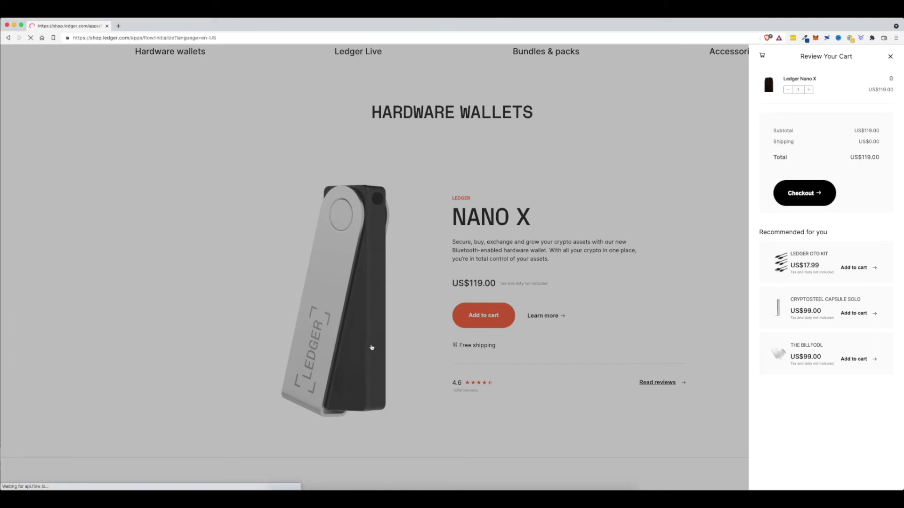